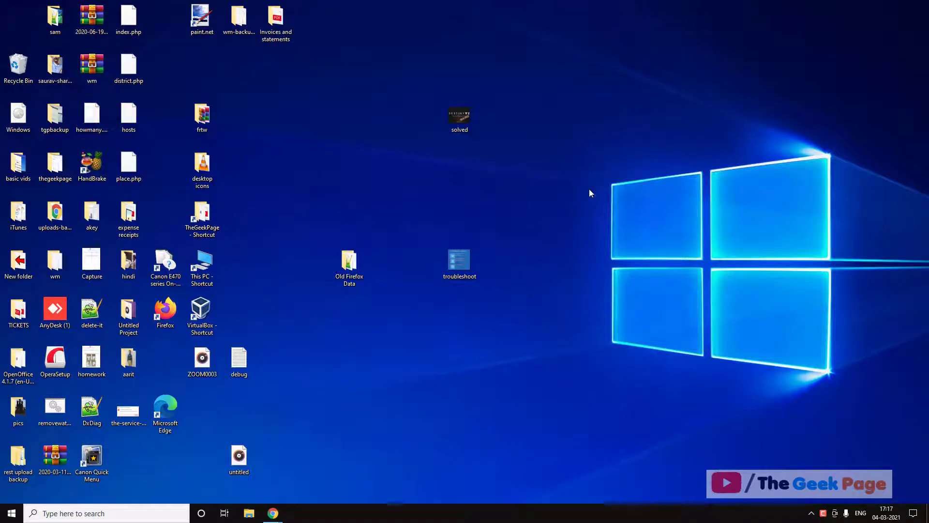
# - Open the Windows 10 taskbar search to find Google Chrome
pyautogui.click(106, 514)
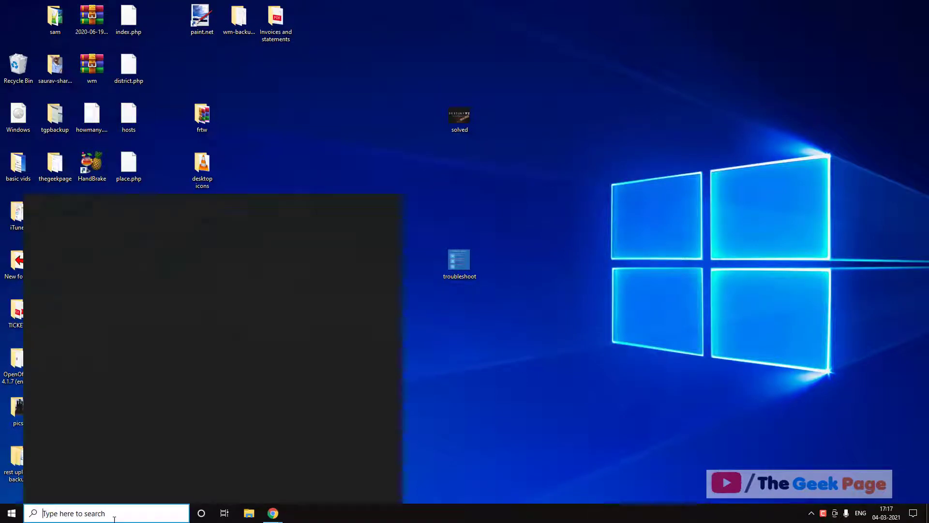
# - Launch Chrome, go to History via the three-dot menu, and choose Clear browsing data from its sidebar
pyautogui.click(104, 370)
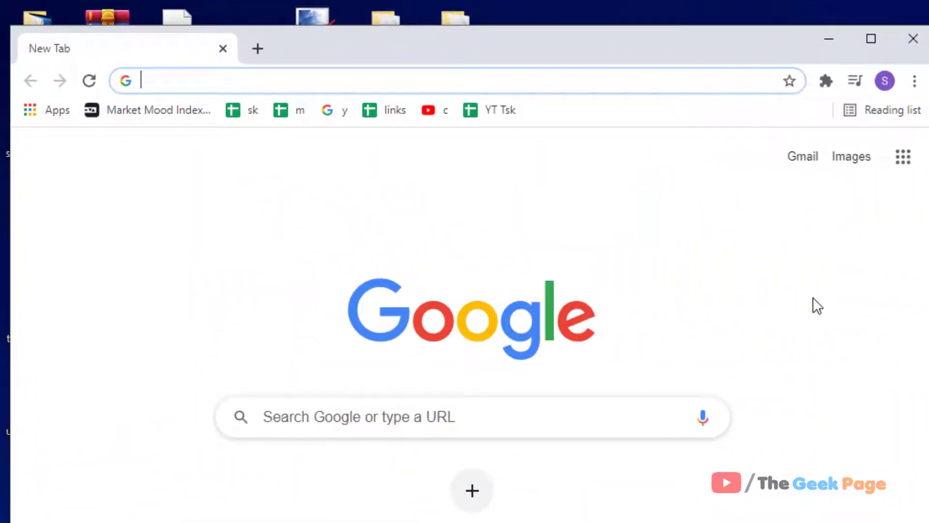
pyautogui.click(915, 81)
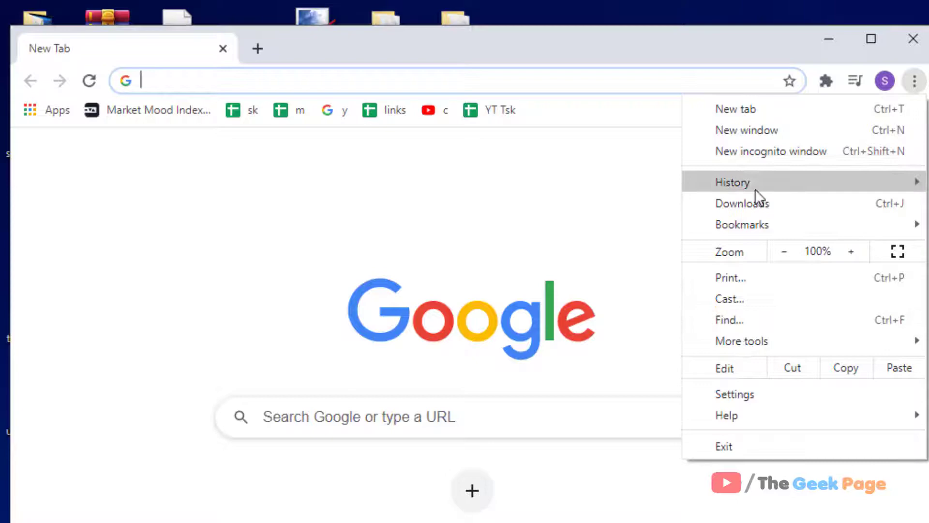
pyautogui.click(768, 184)
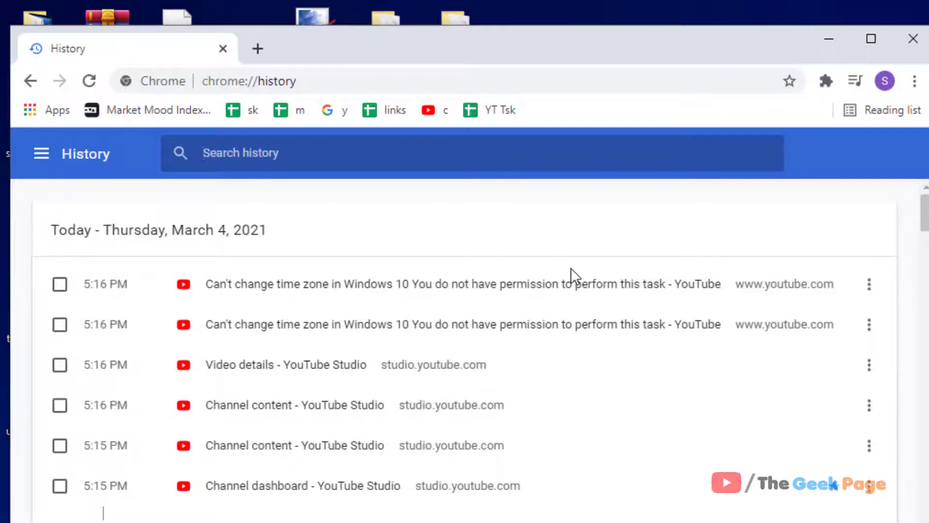
pyautogui.click(41, 154)
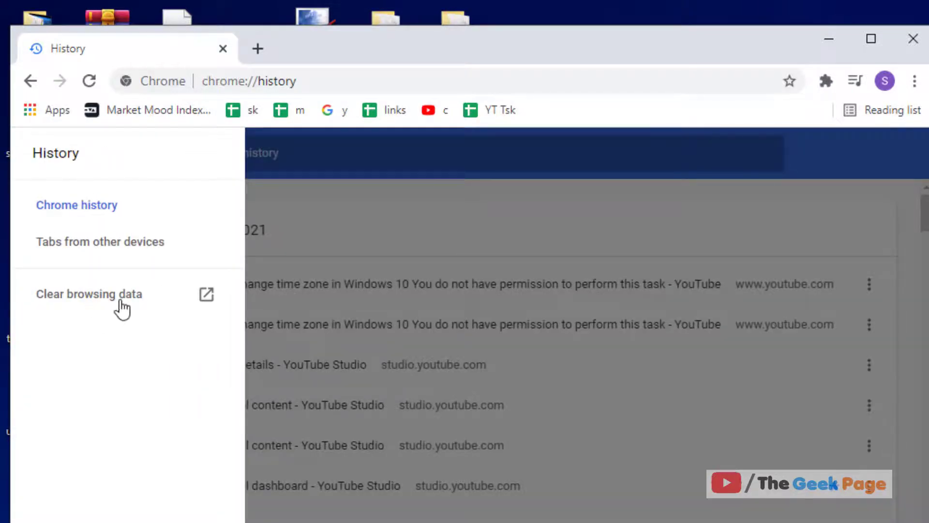
pyautogui.click(117, 295)
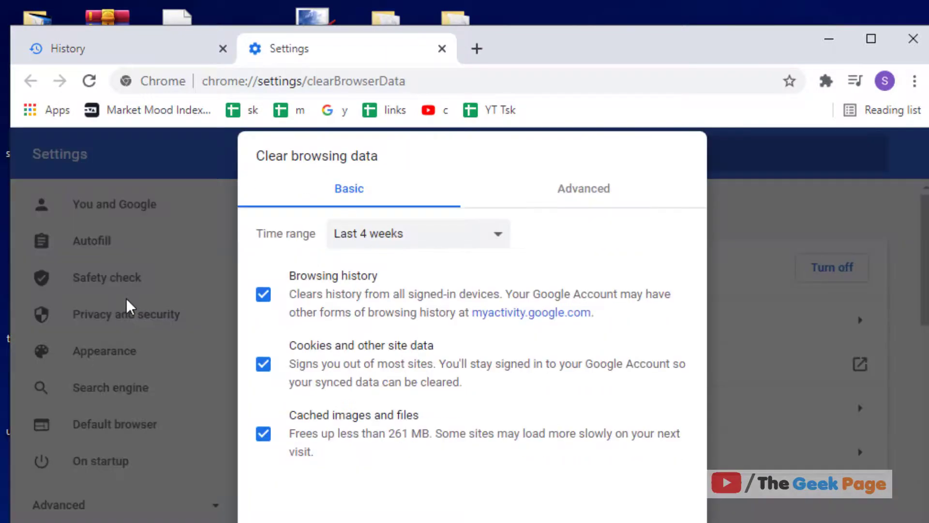
# - Uncheck Browsing history and Cached images and files, and set Time range to All time
pyautogui.click(264, 294)
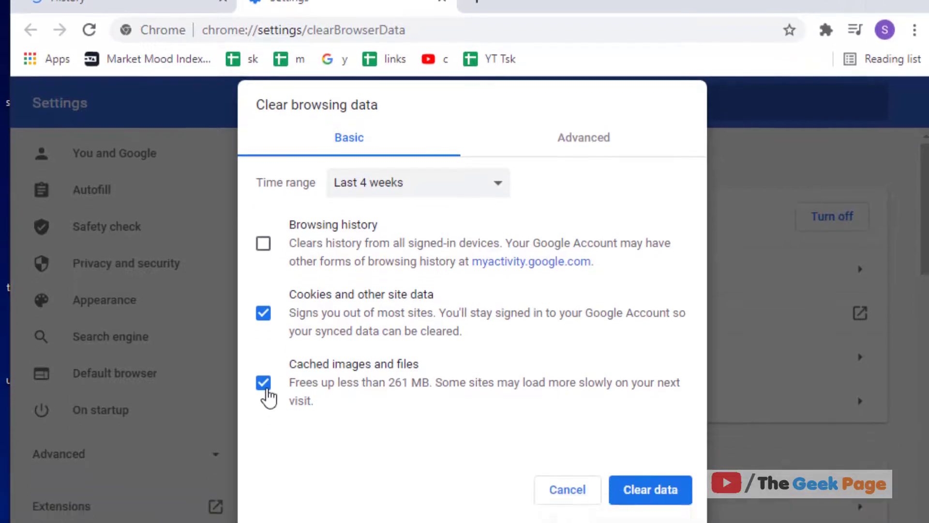
pyautogui.click(263, 366)
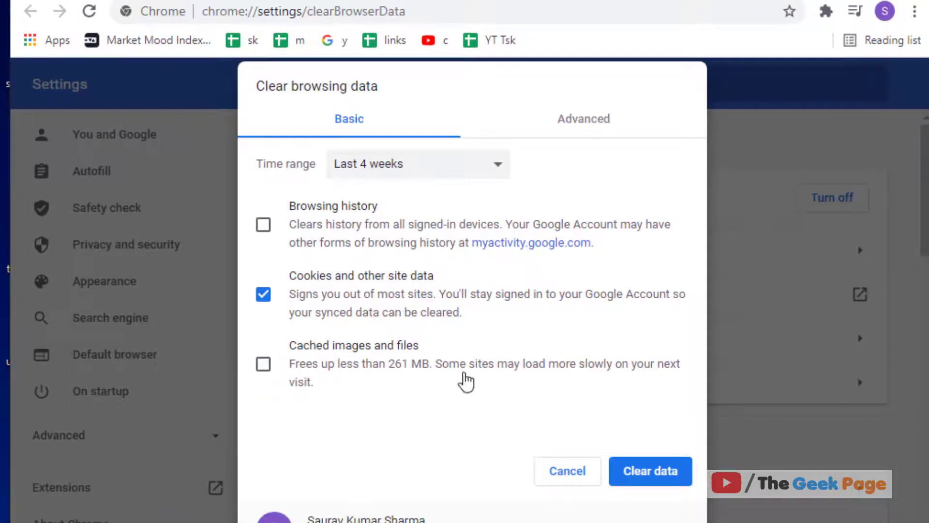
pyautogui.click(373, 166)
pyautogui.click(376, 248)
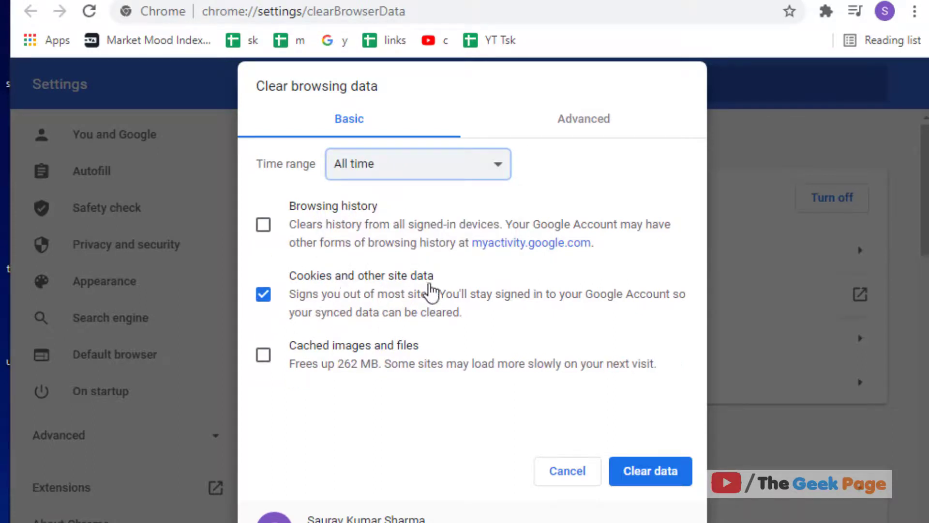
# - Confirm with Clear data to delete all-time cookies and other site data
pyautogui.click(637, 476)
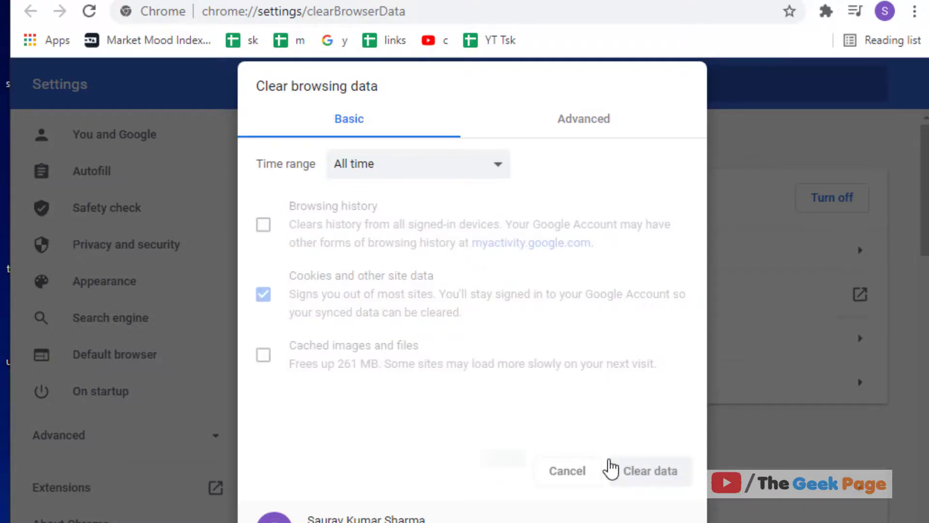